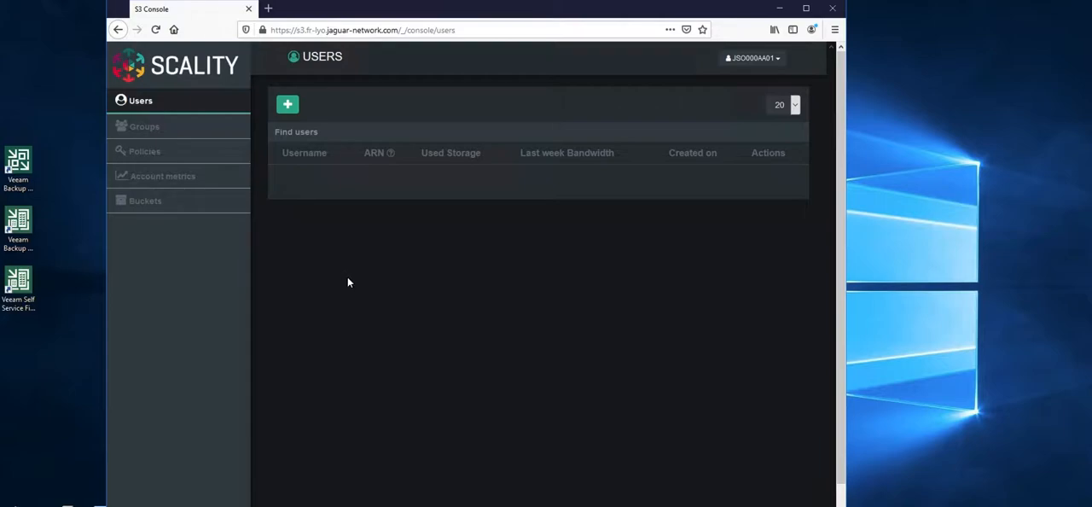
Add a user named veeam-user who belongs to FullAccessGroup
{"action": "left_click", "coordinate": [287, 106]}
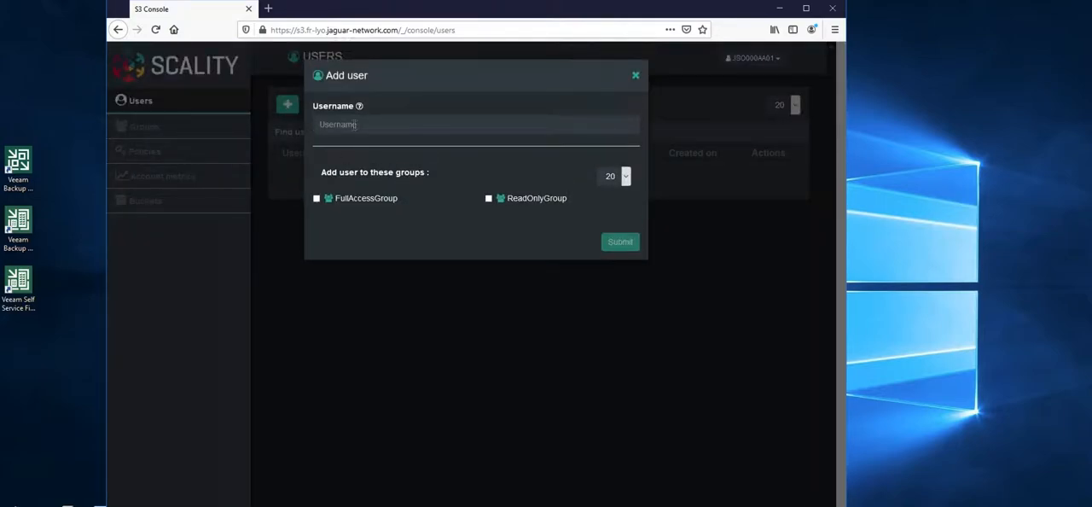
{"action": "type", "text": "v"}
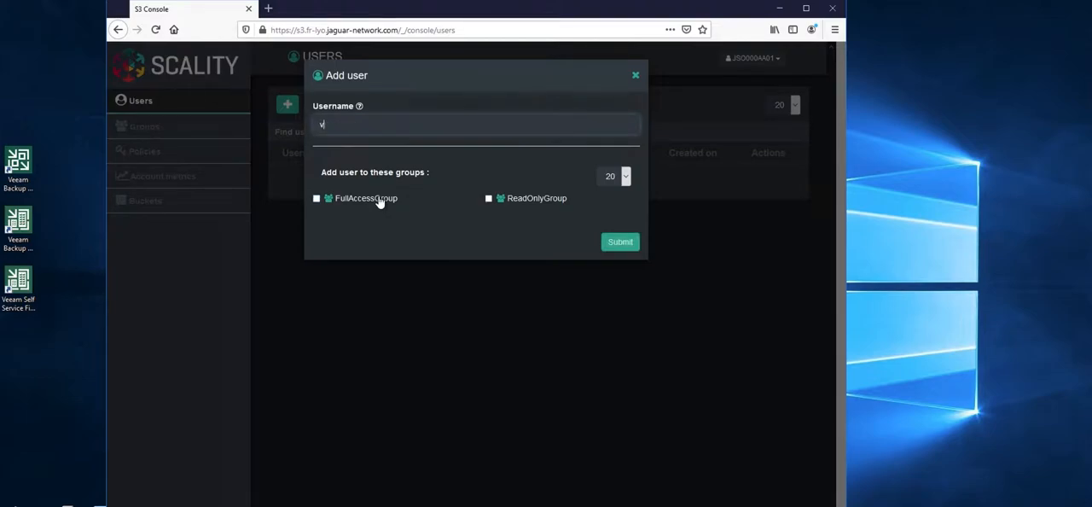
{"action": "type", "text": "eeam-user"}
{"action": "left_click", "coordinate": [316, 197]}
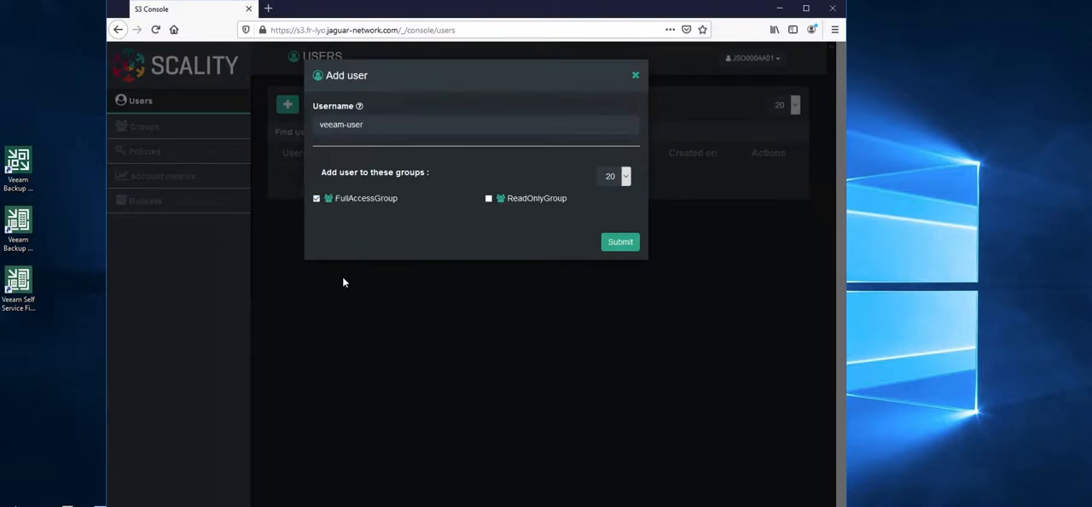
{"action": "left_click", "coordinate": [619, 243]}
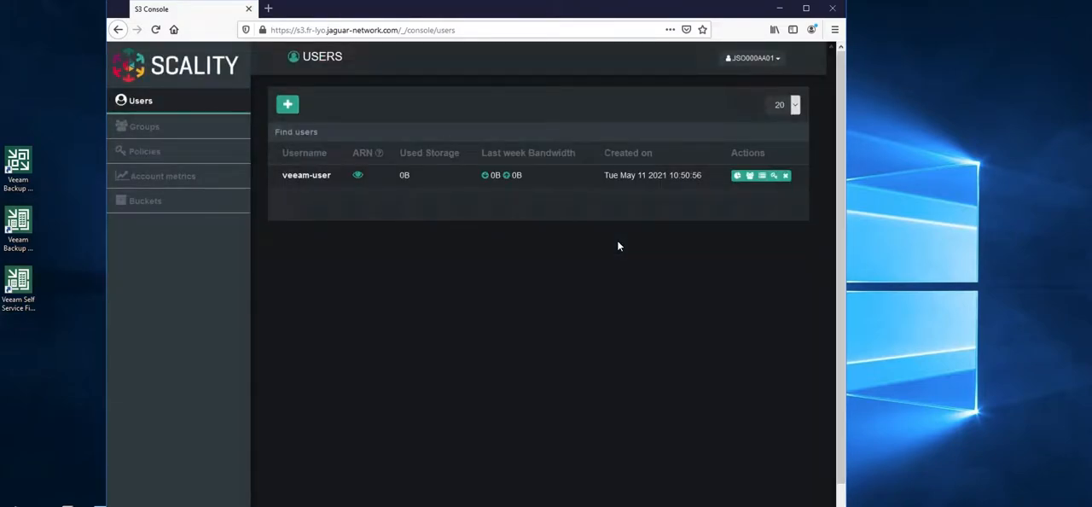
Generate a new access key for veeam-user
{"action": "left_click", "coordinate": [773, 176]}
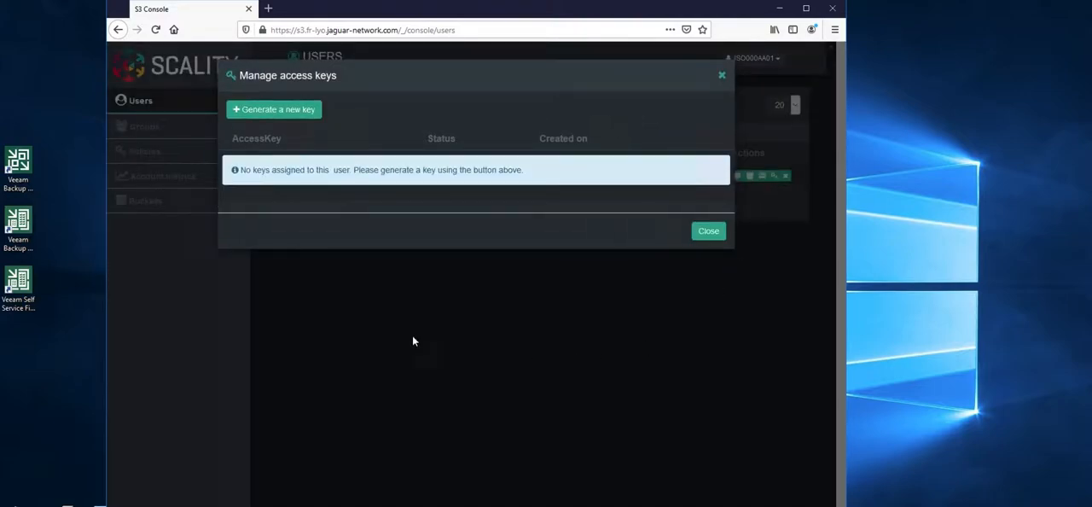
{"action": "left_click", "coordinate": [279, 110]}
{"action": "left_click", "coordinate": [247, 127]}
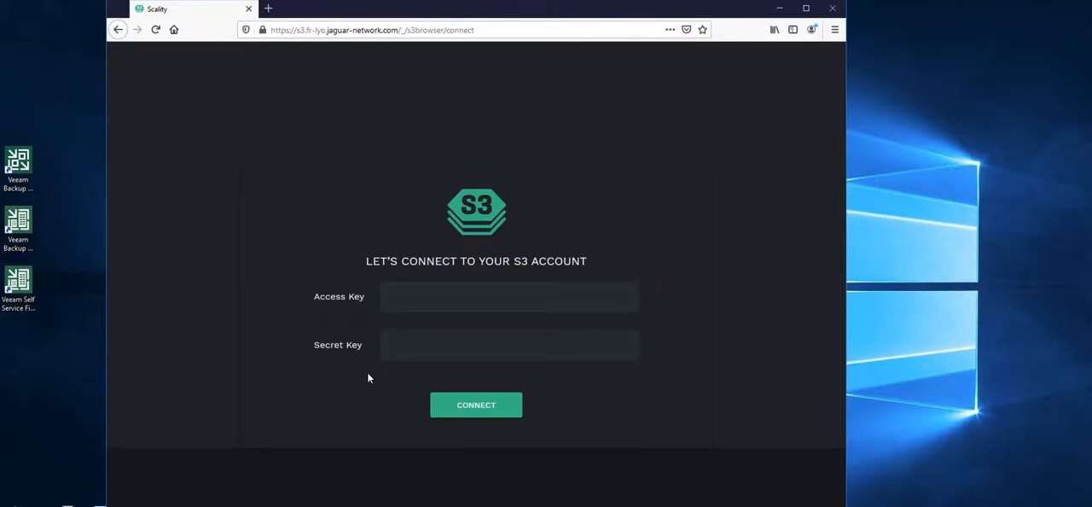
Connect to the S3 account in the Scality S3 Browser and create a bucket named veeam-bucket with Object-lock enabled
{"action": "left_click", "coordinate": [477, 402]}
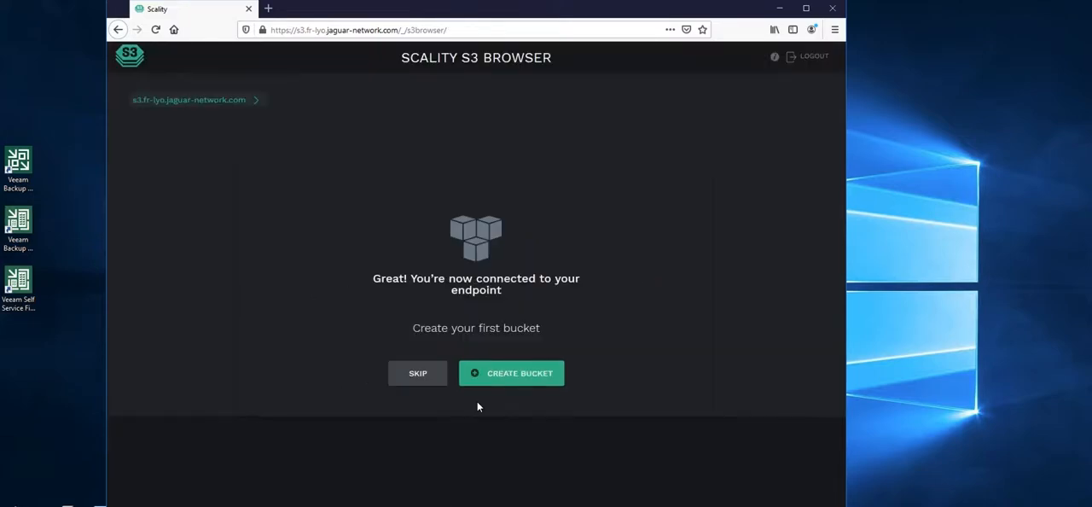
{"action": "left_click", "coordinate": [515, 372]}
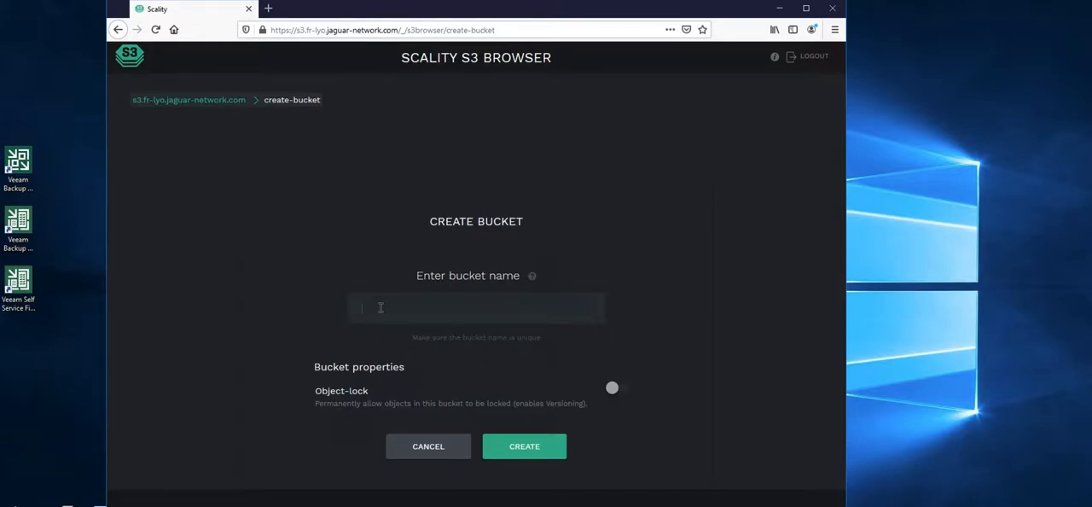
{"action": "type", "text": "veeam-bucket"}
{"action": "left_click", "coordinate": [611, 390]}
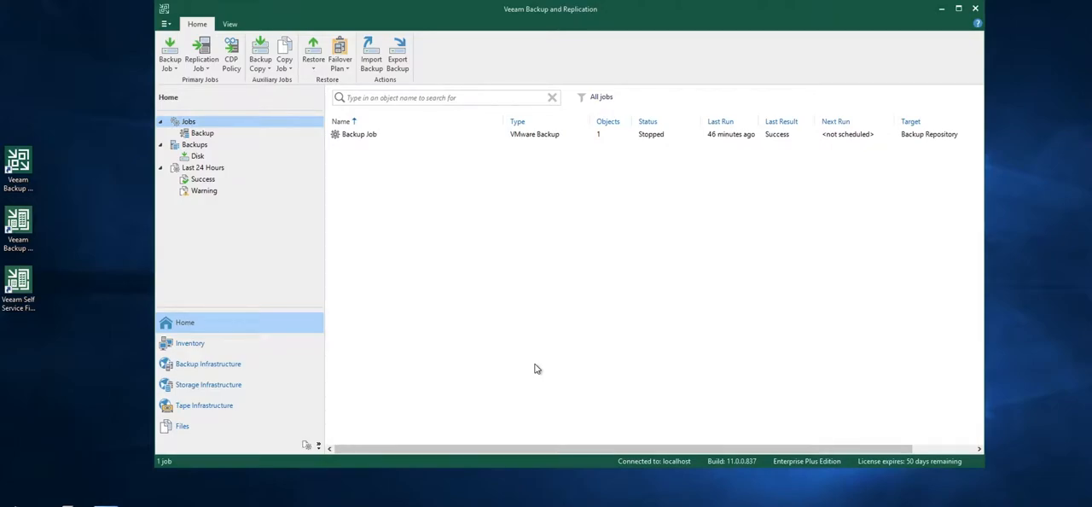
In Veeam Backup and Replication, start adding a backup repository of the S3 Compatible object storage type
{"action": "left_click", "coordinate": [207, 363]}
{"action": "right_click", "coordinate": [358, 191]}
{"action": "left_click", "coordinate": [403, 199]}
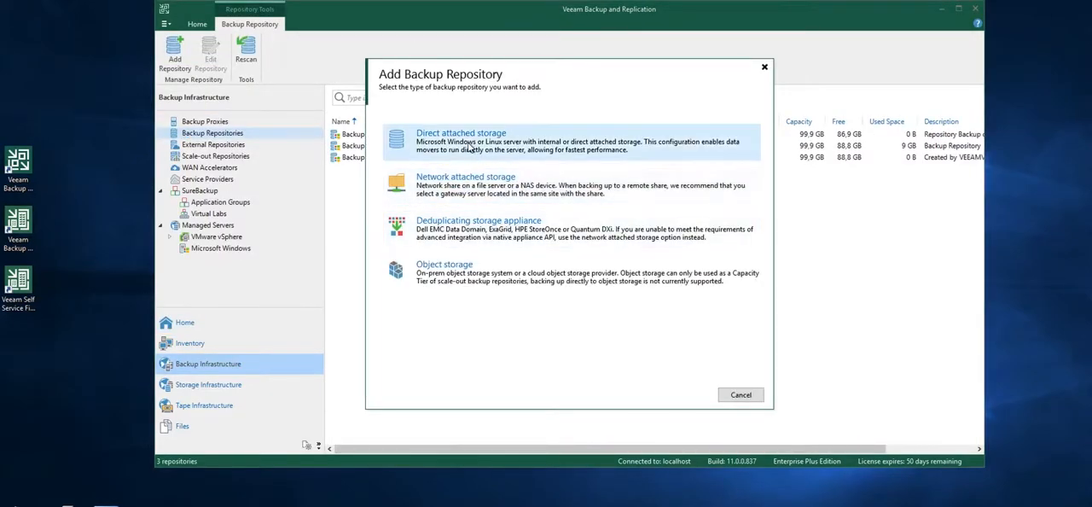
{"action": "left_click", "coordinate": [441, 273]}
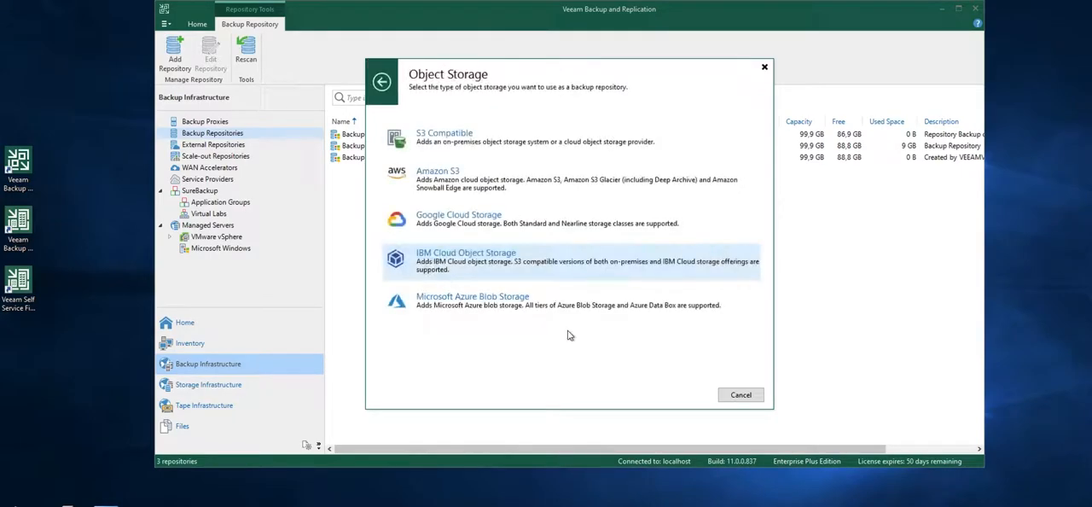
{"action": "left_click", "coordinate": [456, 143]}
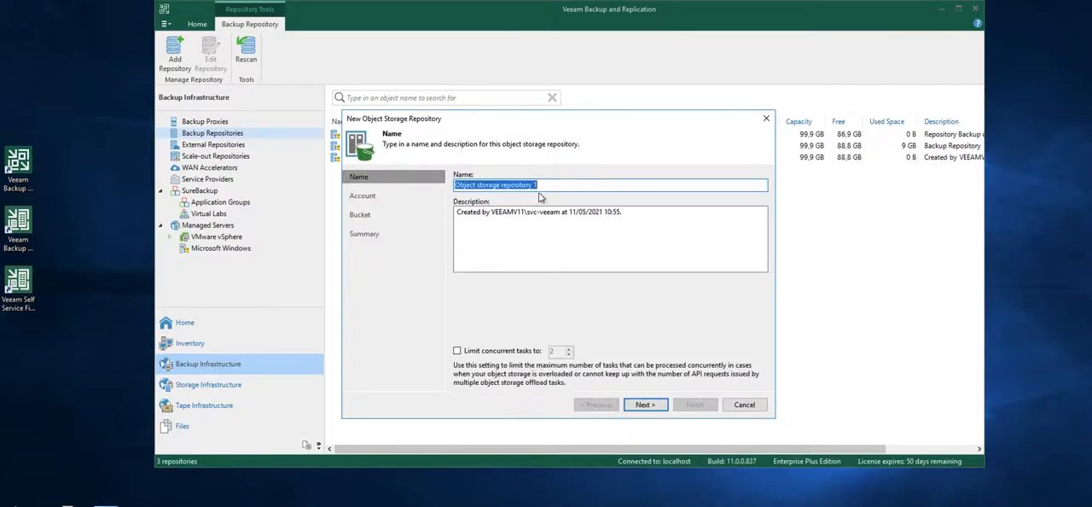
Name it Object storage repository SOBR and use service point s3.fr-lyo.jaguar-network.com, region us-east-1 and the Compte Scality credentials
{"action": "left_click", "coordinate": [556, 186]}
{"action": "left_click", "coordinate": [640, 406]}
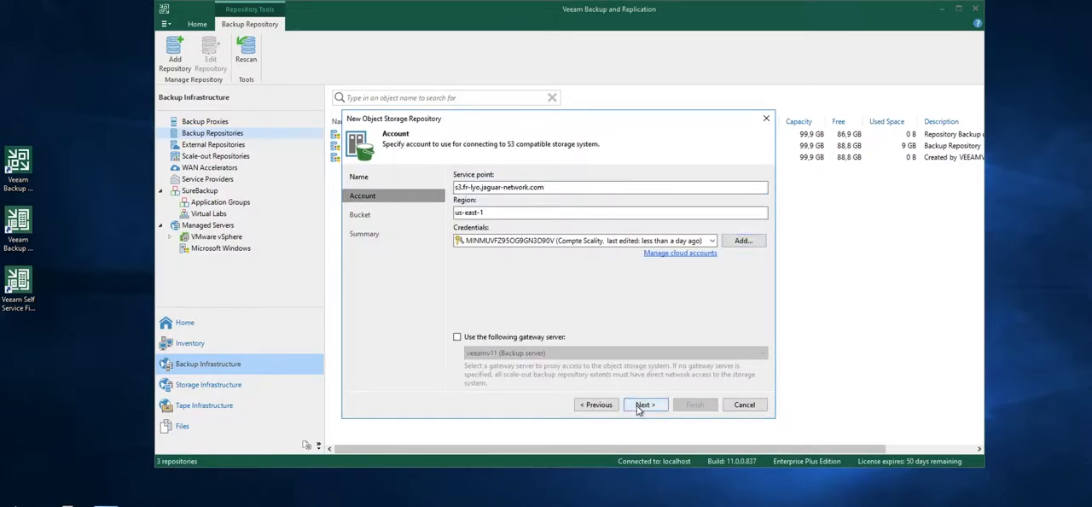
{"action": "left_click", "coordinate": [641, 406]}
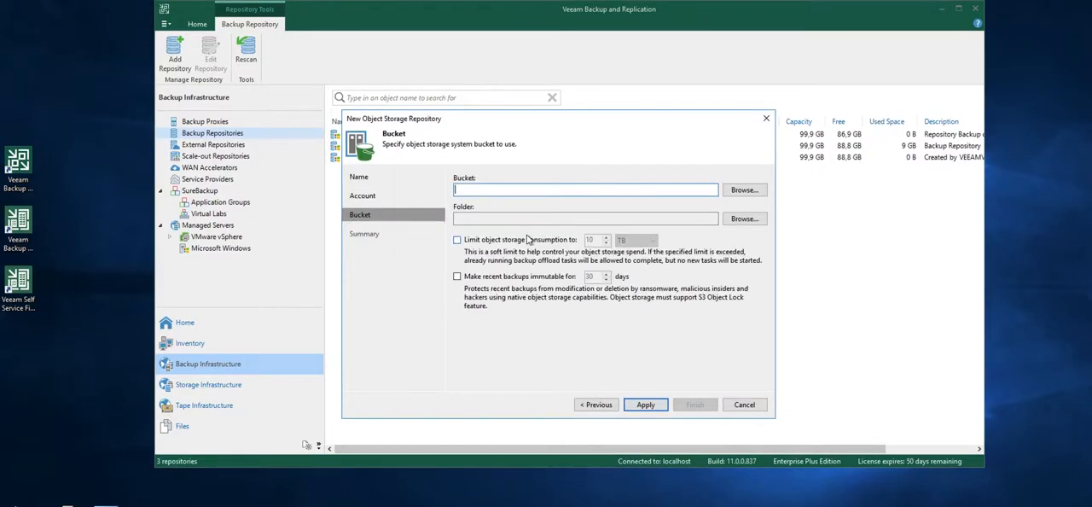
Choose veeam-bucket as the repository's bucket and create a folder named veeam in it for the backups
{"action": "left_click", "coordinate": [735, 191]}
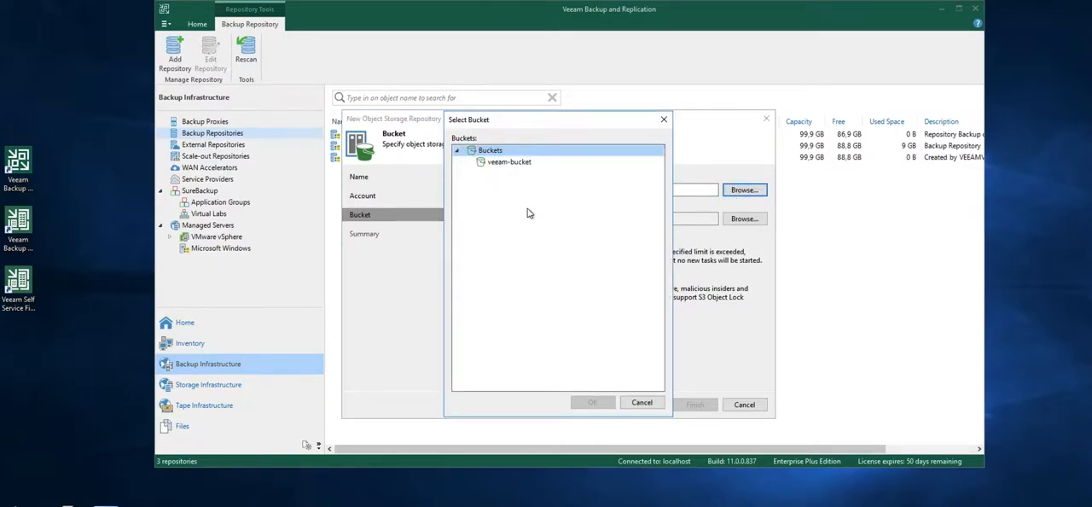
{"action": "left_click", "coordinate": [512, 162]}
{"action": "left_click", "coordinate": [591, 401]}
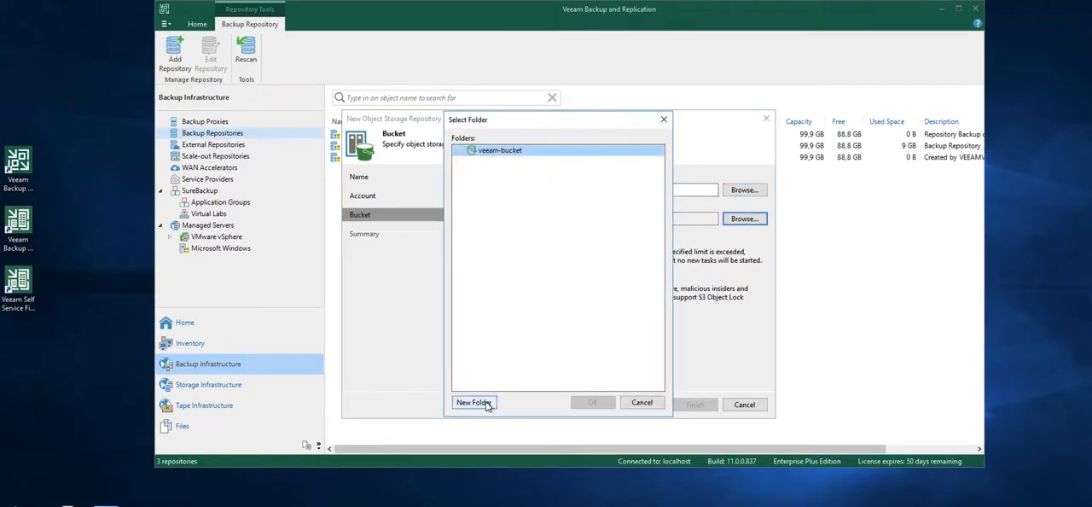
{"action": "left_click", "coordinate": [487, 404]}
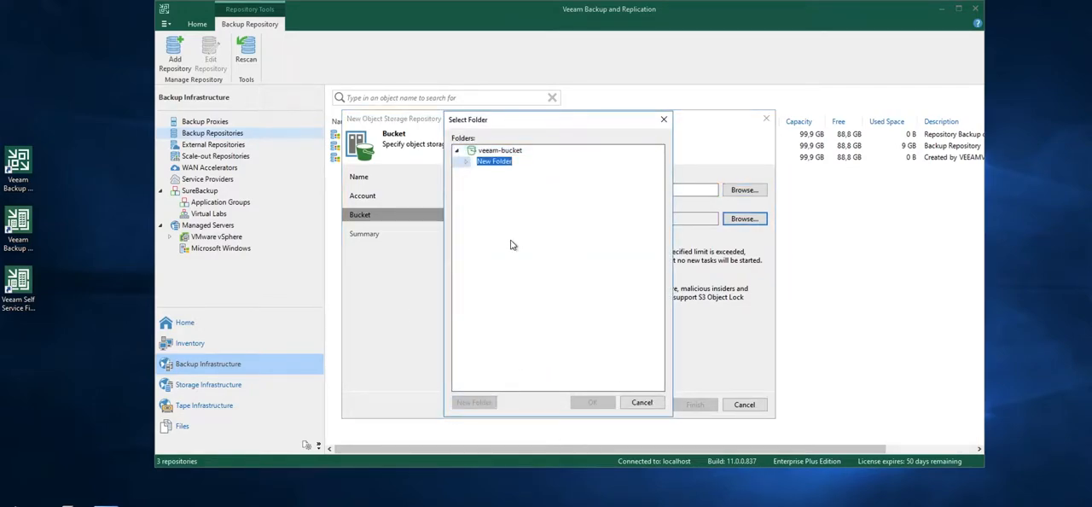
{"action": "type", "text": "veeam"}
{"action": "key", "text": "Return"}
{"action": "key", "text": "Return"}
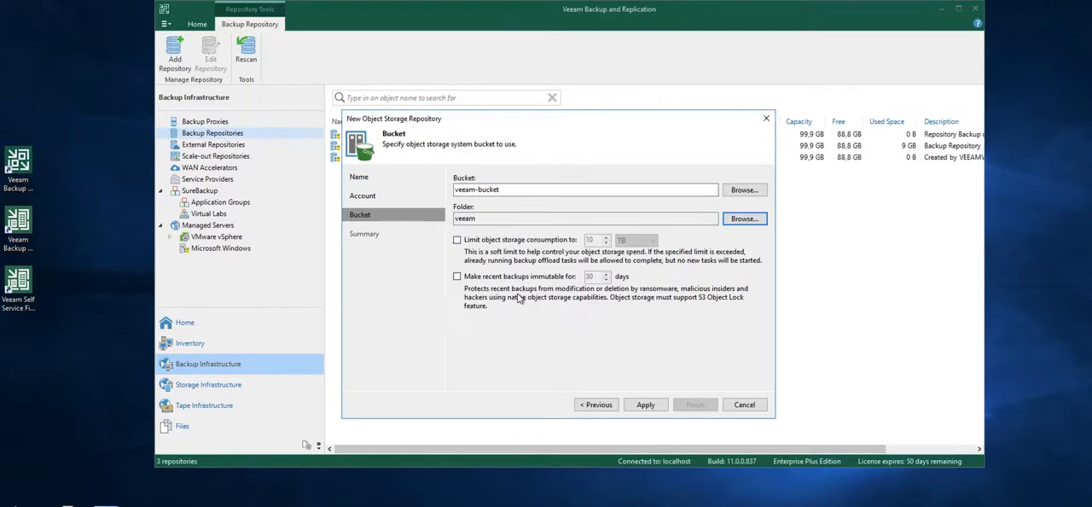
Make recent backups immutable for 7 days and apply the object storage repository settings
{"action": "left_click", "coordinate": [456, 276]}
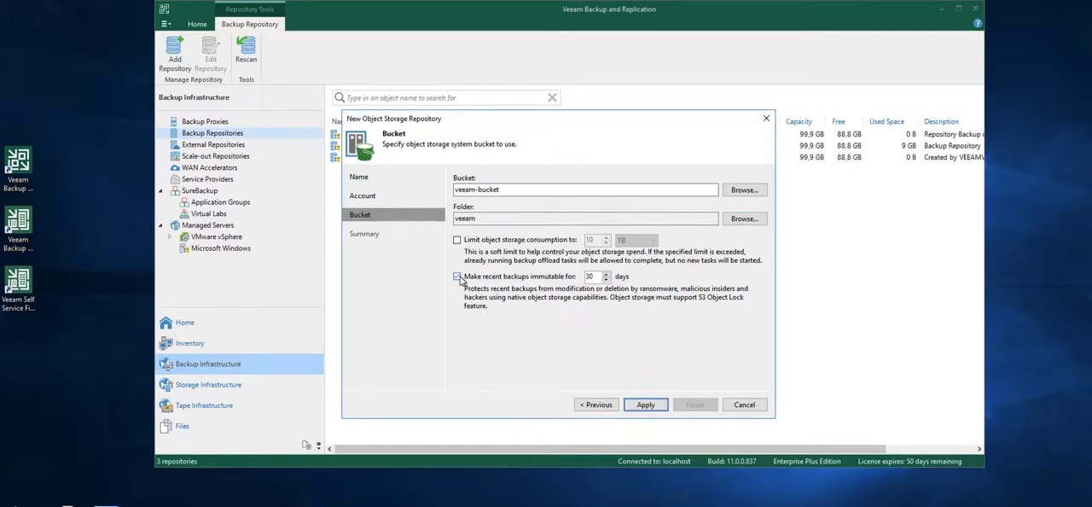
{"action": "double_click", "coordinate": [590, 276]}
{"action": "type", "text": "7"}
{"action": "left_click", "coordinate": [645, 404]}
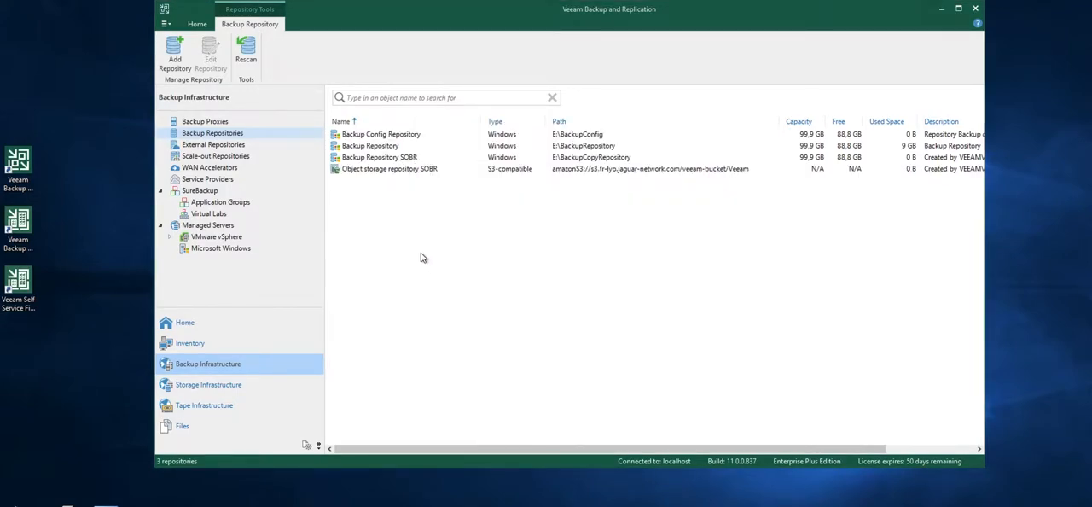
Start a new scale-out backup repository and name it Scale-out Backup Repository
{"action": "left_click", "coordinate": [223, 159]}
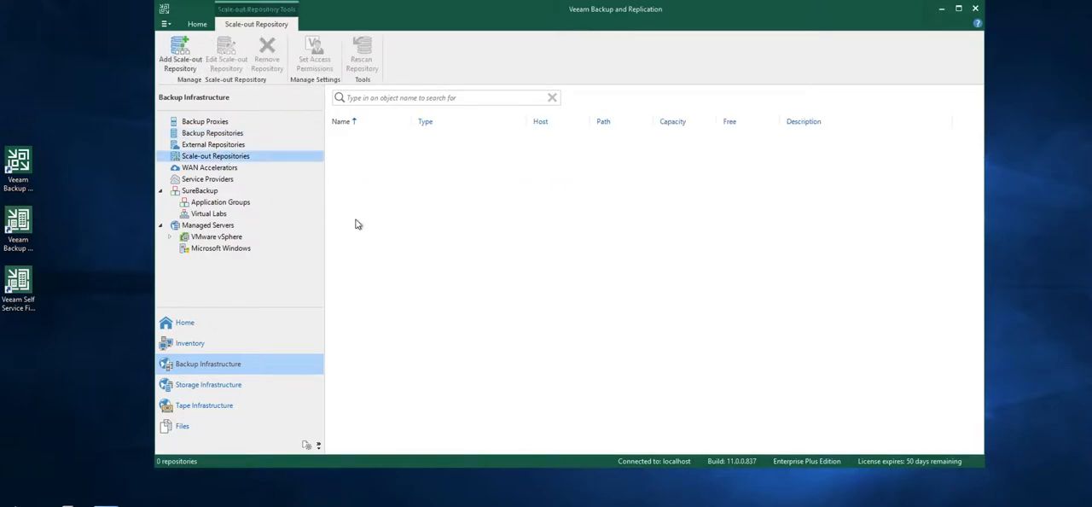
{"action": "right_click", "coordinate": [362, 164]}
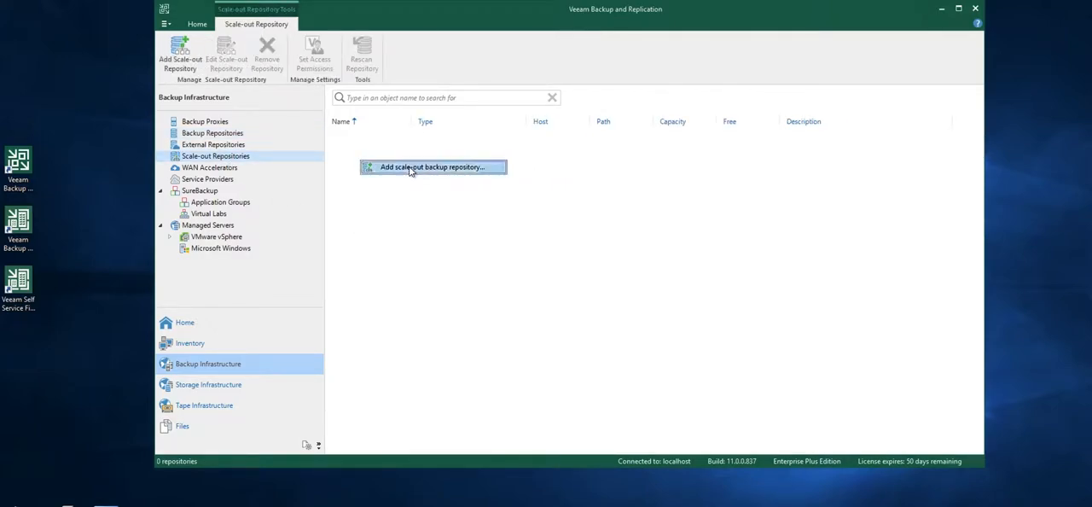
{"action": "left_click", "coordinate": [410, 168]}
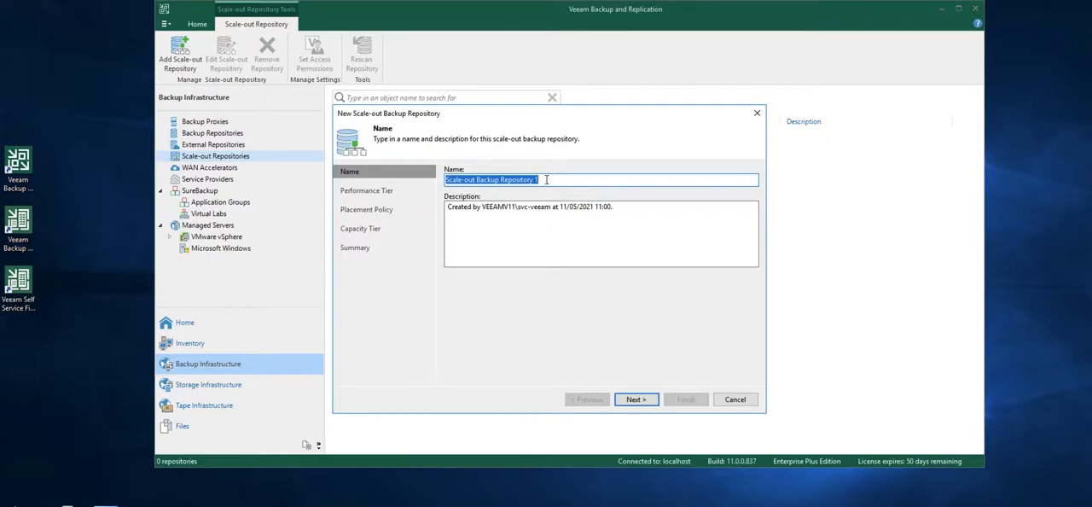
{"action": "left_click", "coordinate": [549, 179]}
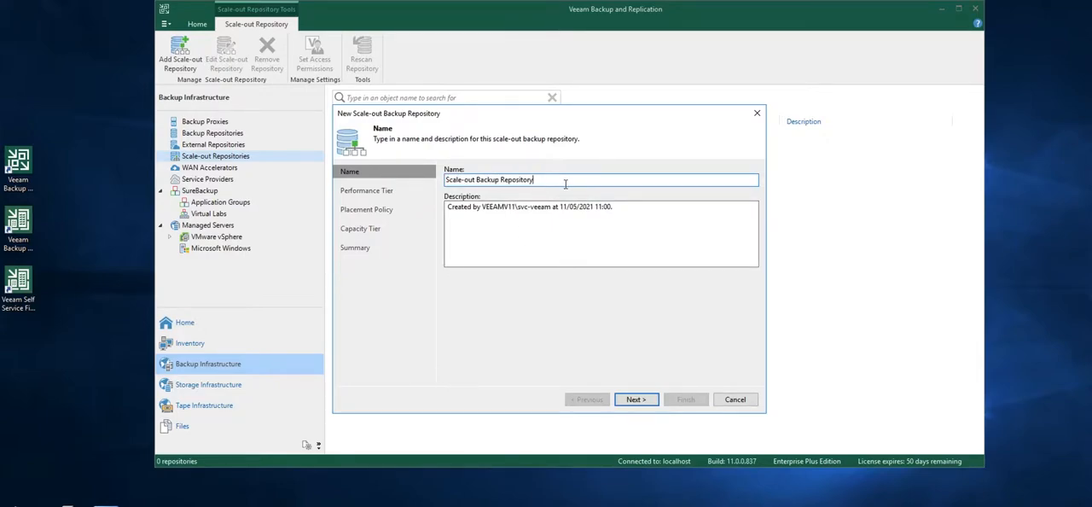
{"action": "left_click", "coordinate": [636, 401]}
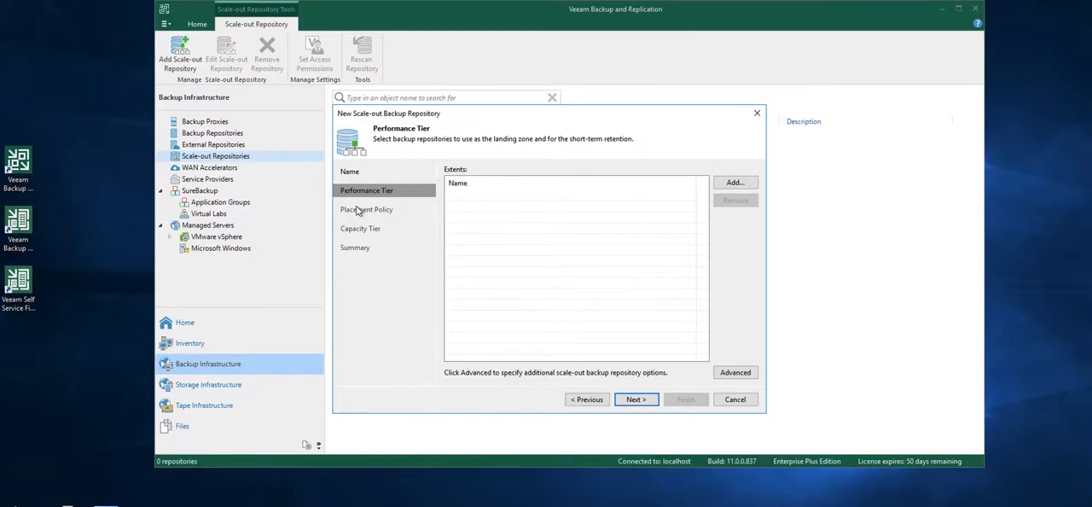
Add Backup Repository SOBR as the performance tier extent and accept the Data locality placement policy
{"action": "left_click", "coordinate": [735, 182]}
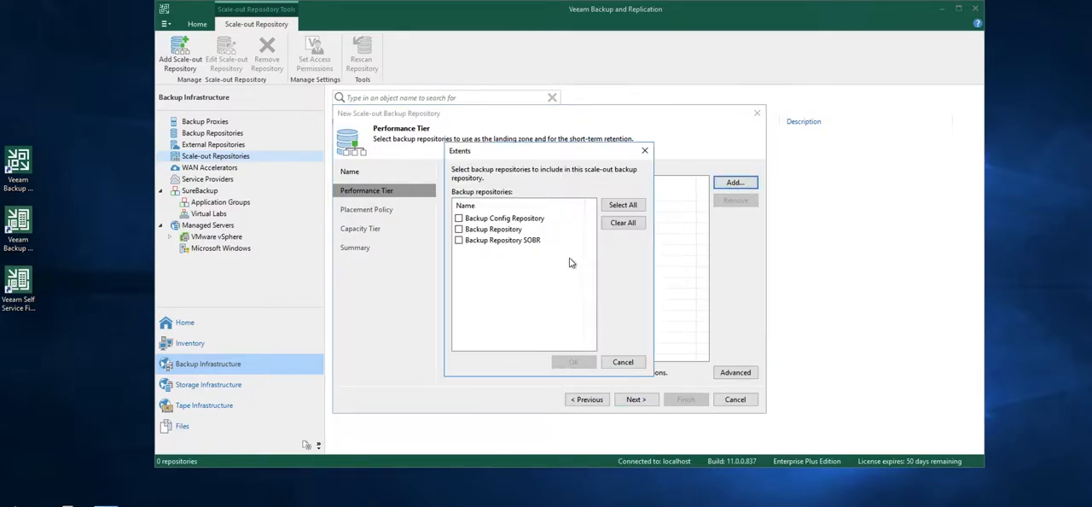
{"action": "left_click", "coordinate": [458, 240]}
{"action": "left_click", "coordinate": [573, 363]}
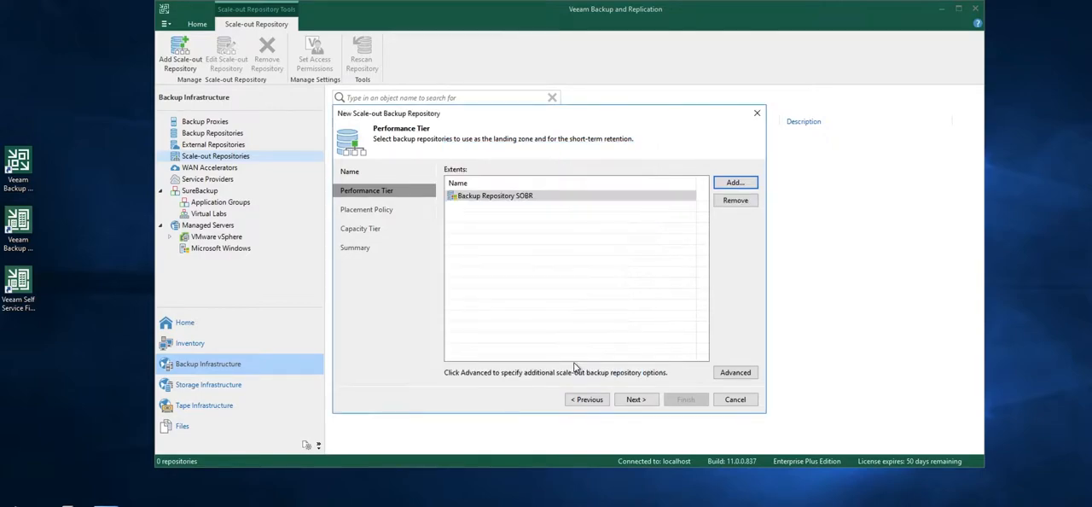
{"action": "left_click", "coordinate": [634, 401]}
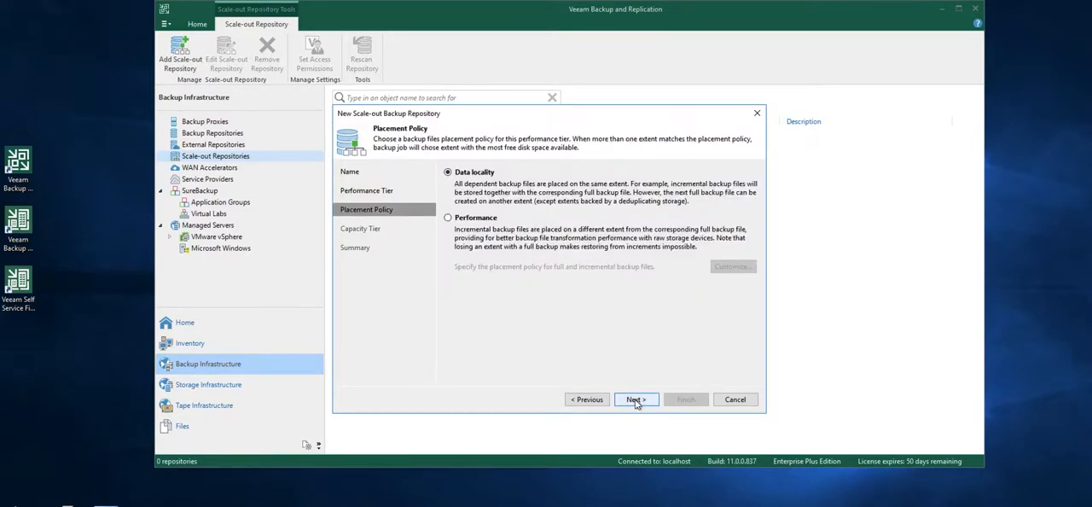
{"action": "left_click", "coordinate": [634, 401]}
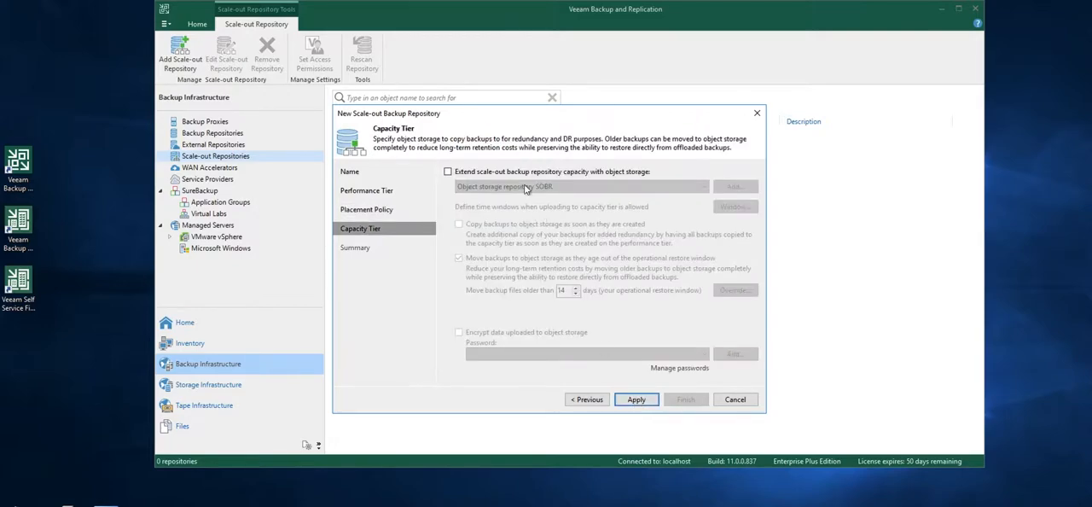
Extend capacity with Object storage repository SOBR, copying backups as soon as they are created instead of moving them, and apply
{"action": "left_click", "coordinate": [508, 174]}
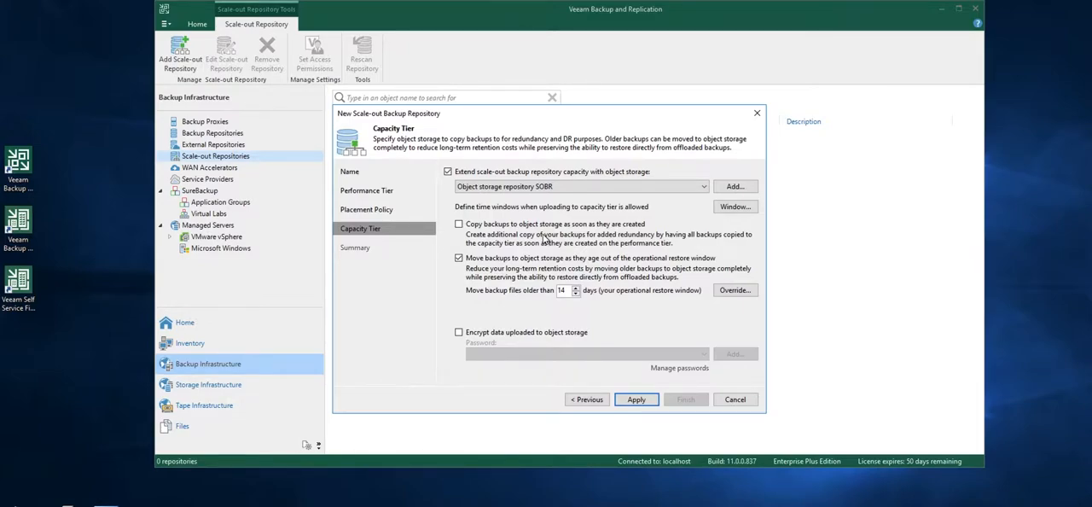
{"action": "left_click", "coordinate": [458, 258]}
{"action": "left_click", "coordinate": [469, 226]}
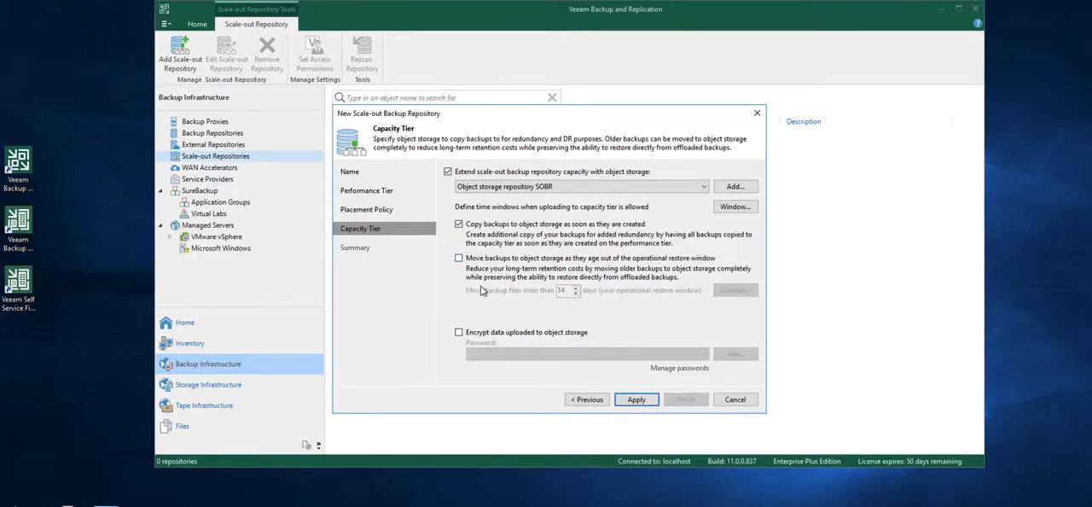
{"action": "left_click", "coordinate": [636, 399]}
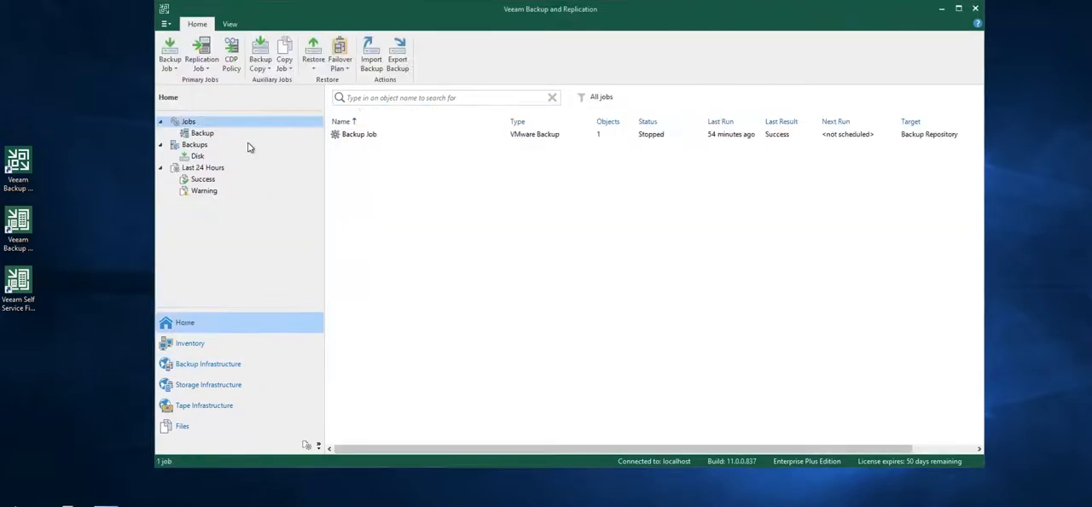
Start a new virtual machine backup copy job and name it Backup Copy Job
{"action": "left_click", "coordinate": [266, 67]}
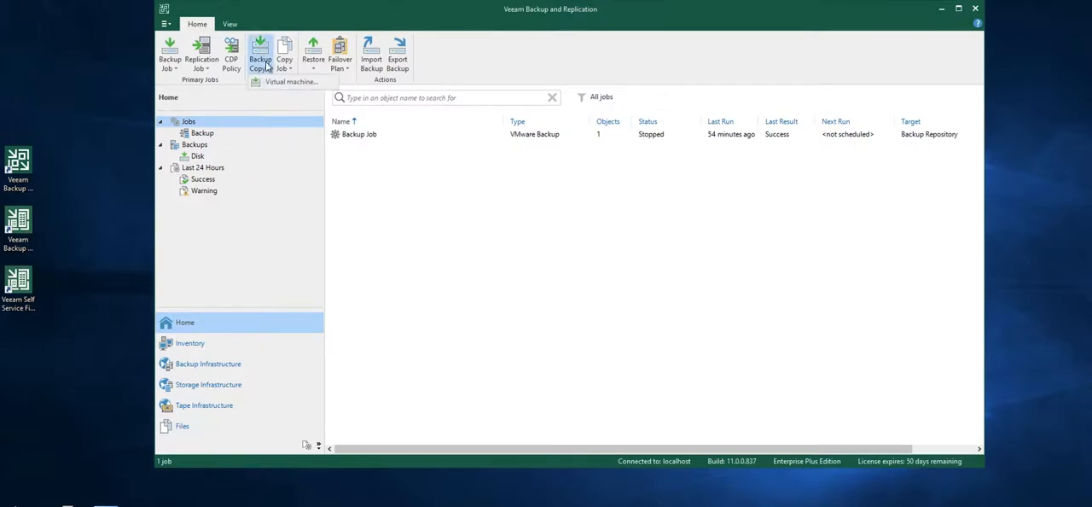
{"action": "left_click", "coordinate": [281, 82]}
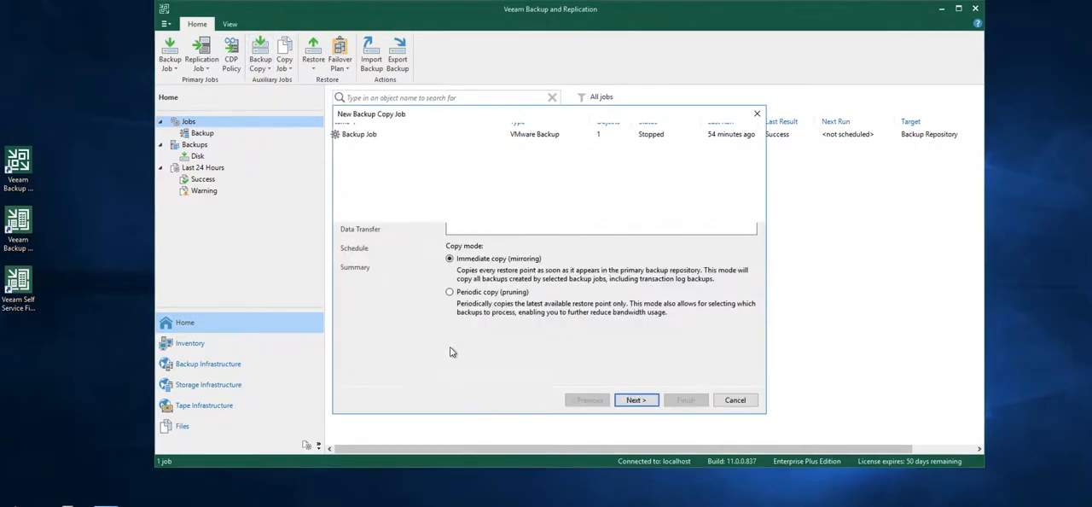
{"action": "left_click", "coordinate": [514, 182]}
{"action": "key", "text": "BackSpace"}
{"action": "key", "text": "BackSpace"}
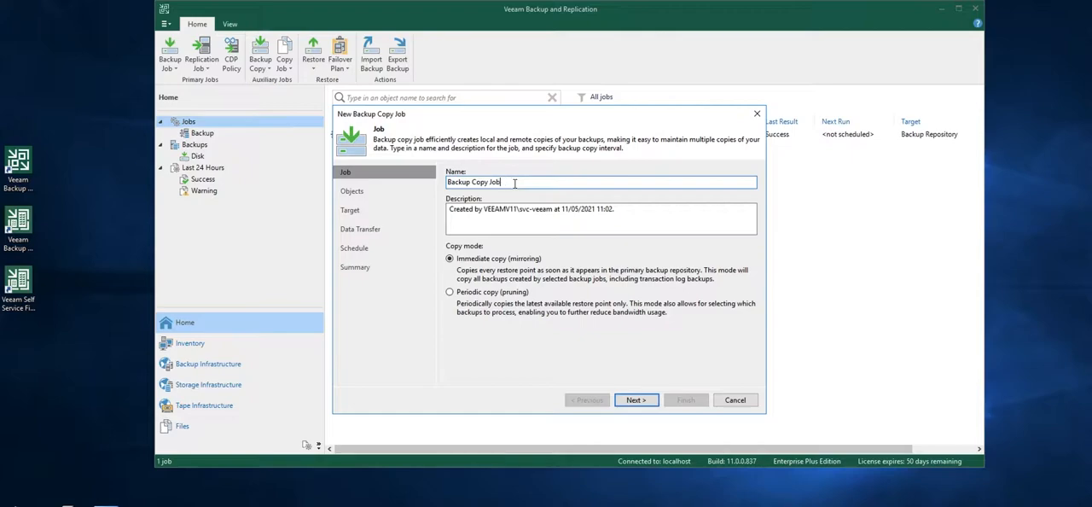
Add the existing job Backup Job as the source object to process in the backup copy job
{"action": "left_click", "coordinate": [632, 400]}
{"action": "left_click", "coordinate": [735, 184]}
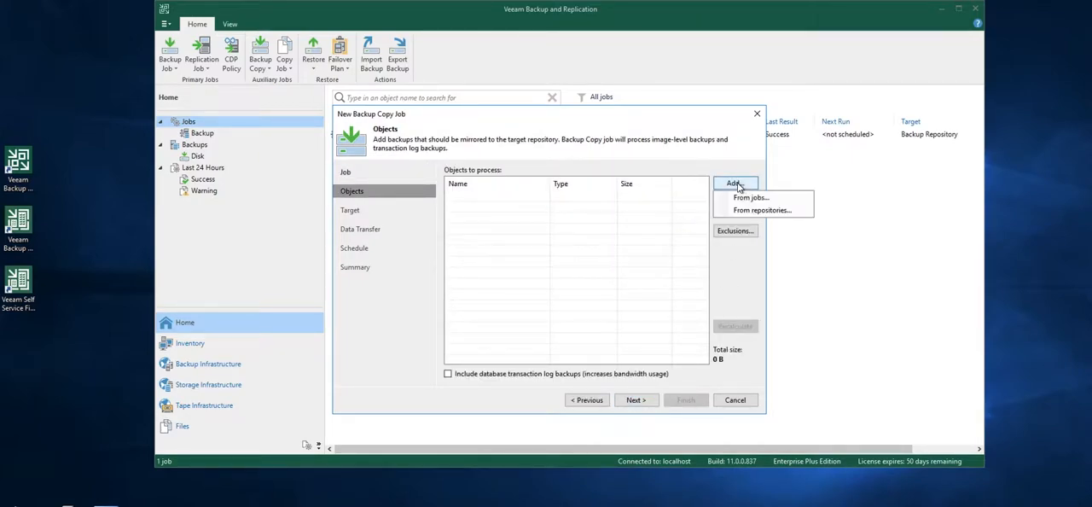
{"action": "left_click", "coordinate": [740, 199]}
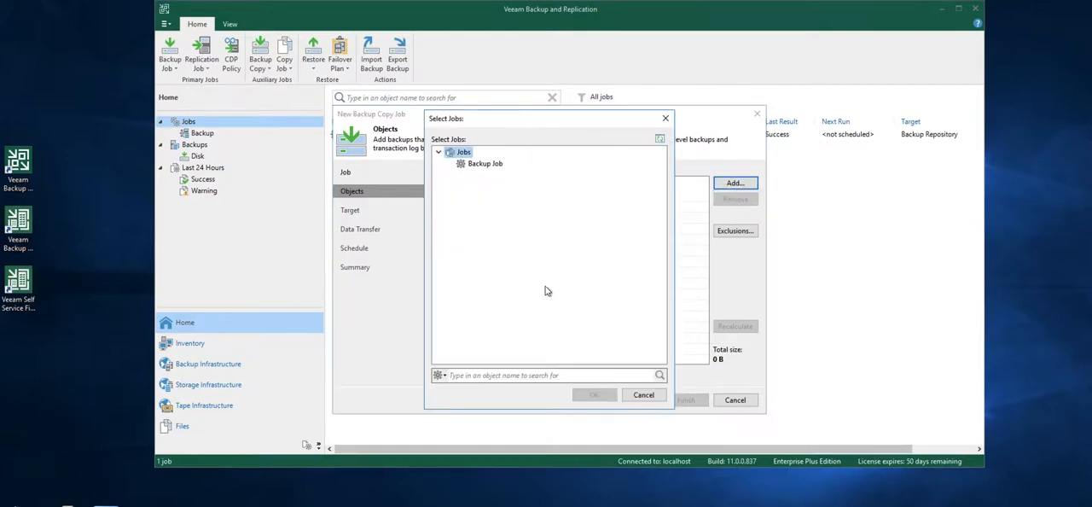
{"action": "left_click", "coordinate": [481, 166]}
{"action": "left_click", "coordinate": [594, 394]}
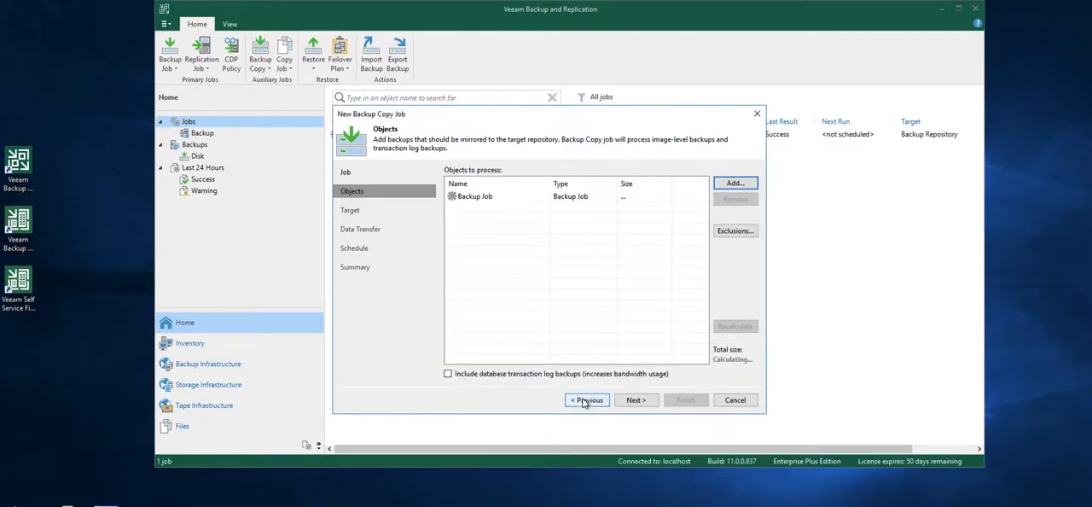
{"action": "left_click", "coordinate": [635, 399]}
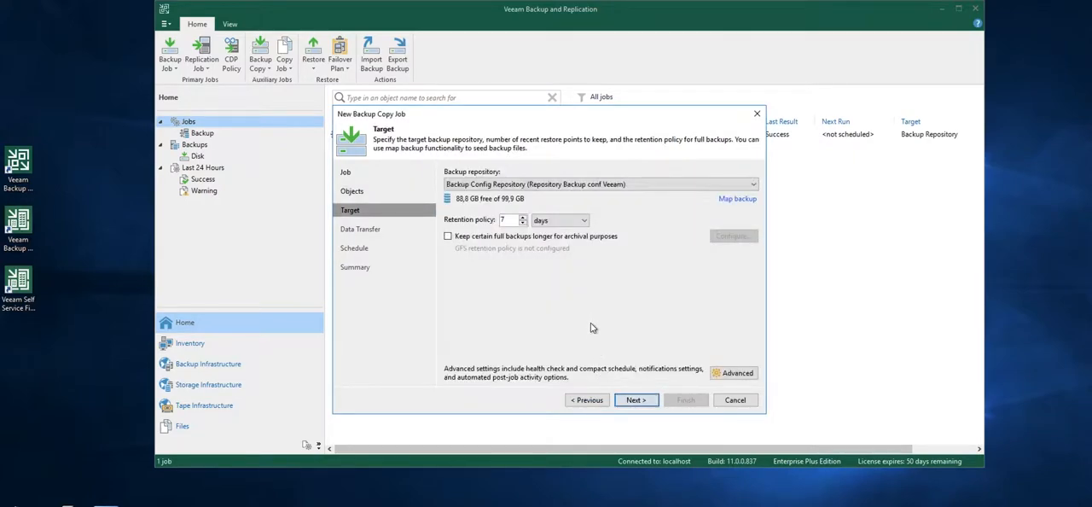
Target Scale-out Backup Repository, accept direct data transfer and the any-time schedule, and finish the copy job with it enabled
{"action": "left_click", "coordinate": [754, 184]}
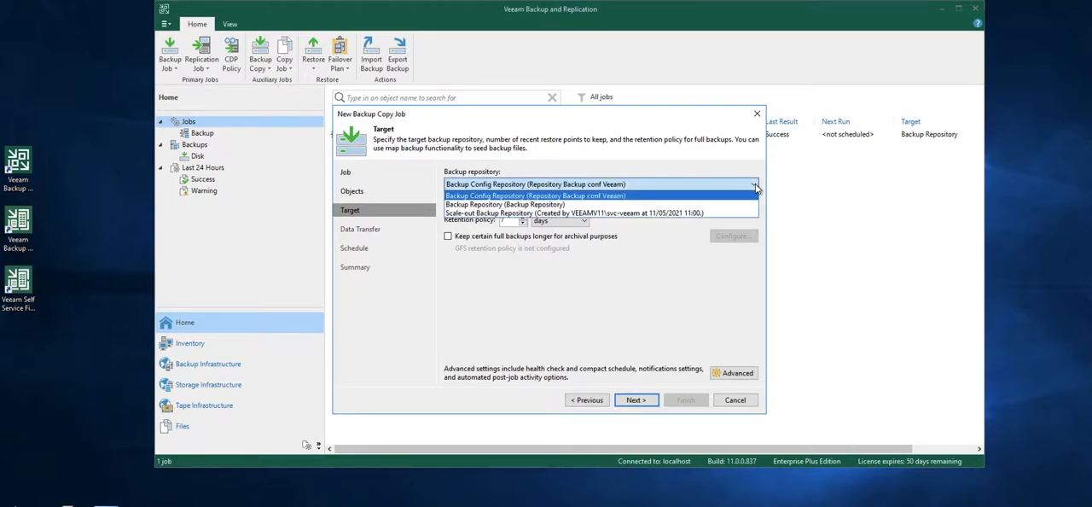
{"action": "left_click", "coordinate": [503, 213]}
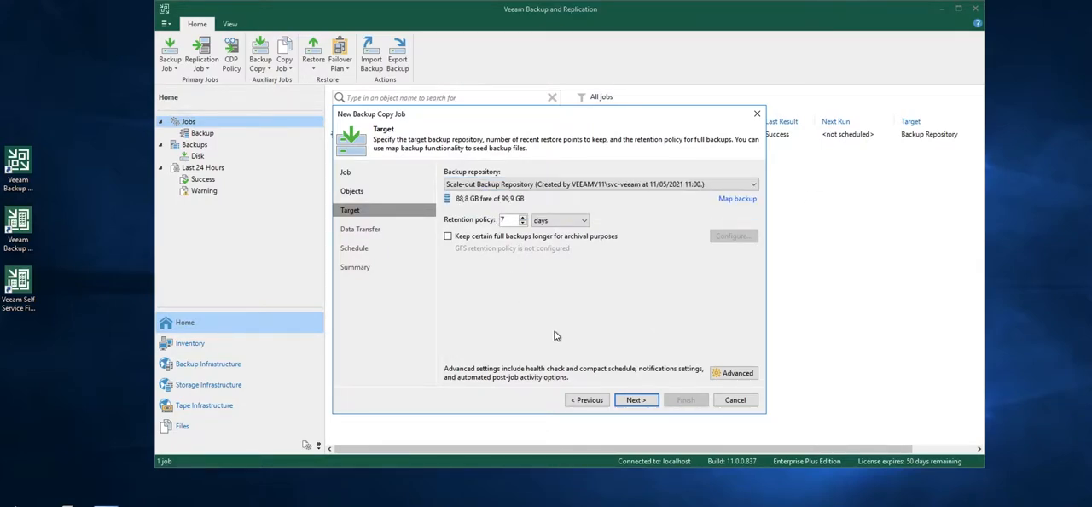
{"action": "left_click", "coordinate": [637, 400]}
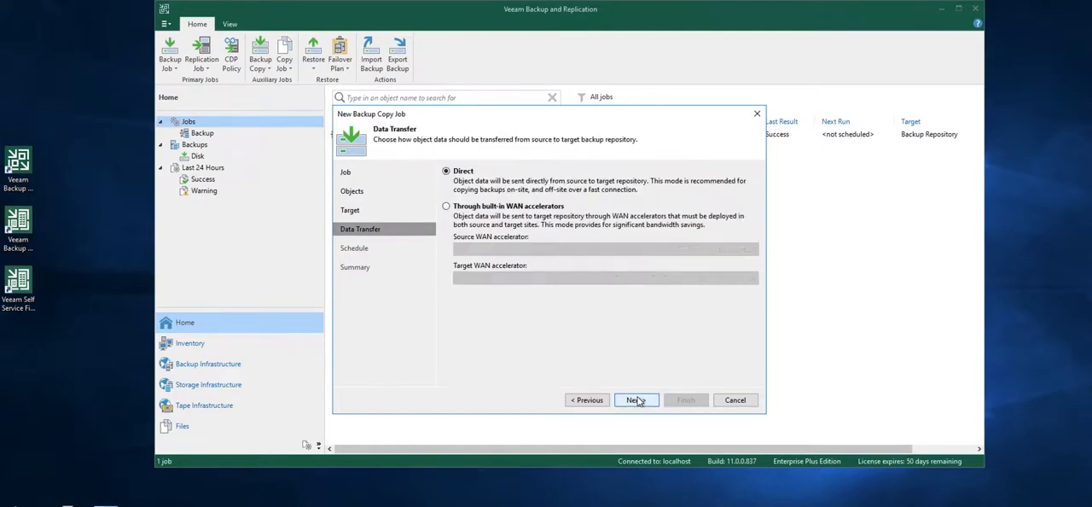
{"action": "left_click", "coordinate": [637, 400]}
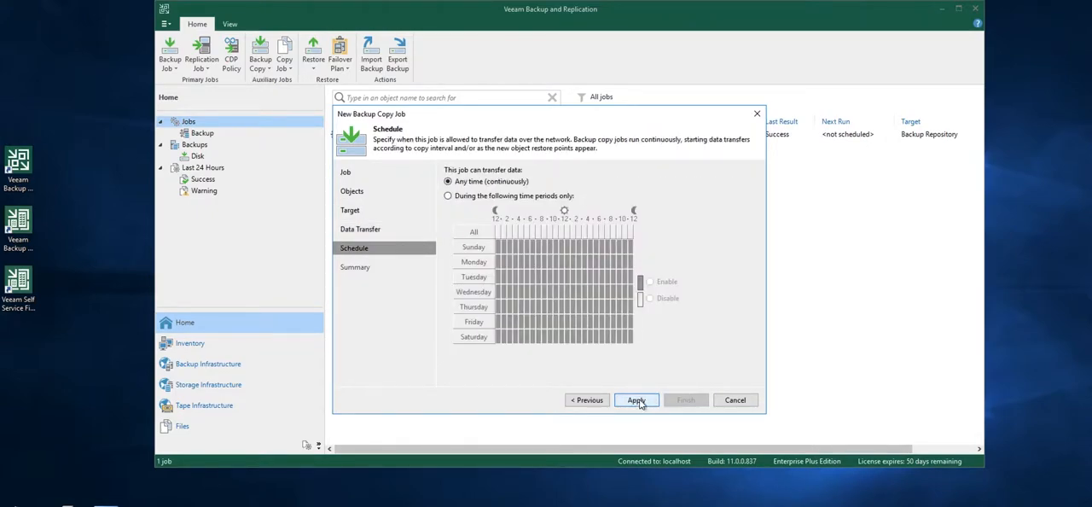
{"action": "left_click", "coordinate": [639, 401]}
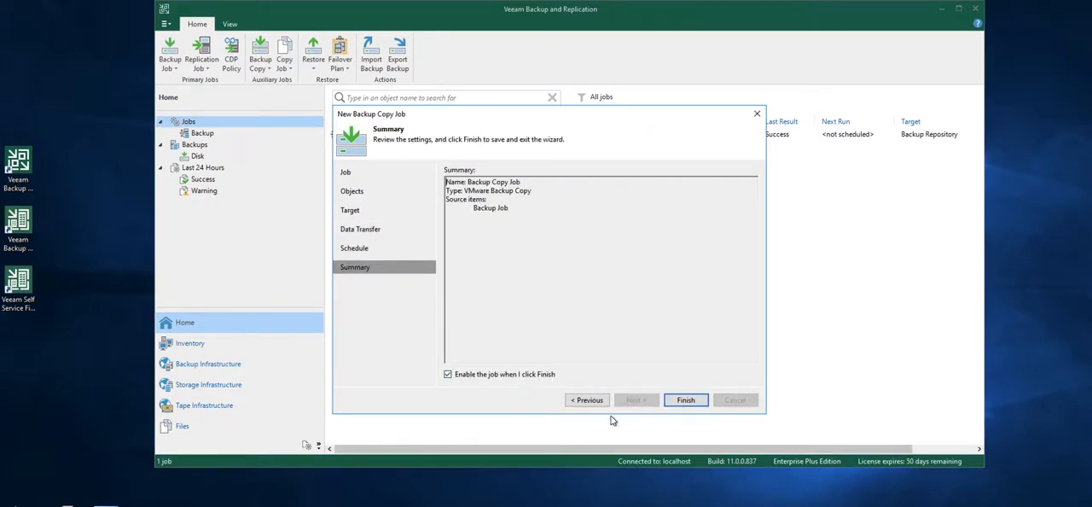
{"action": "left_click", "coordinate": [694, 400]}
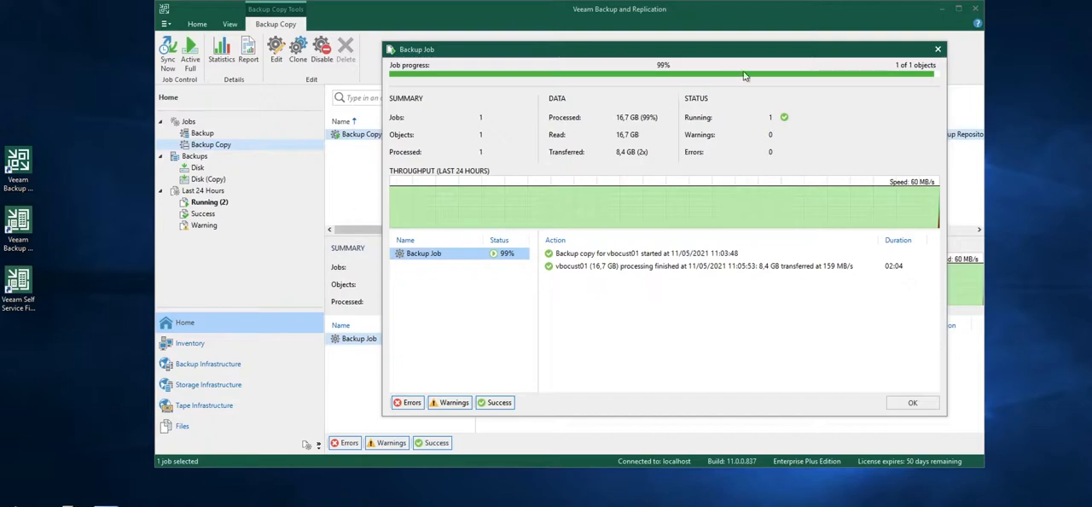
Close the copy progress window and examine the details of the Backup Job Offload session to object storage
{"action": "left_click", "coordinate": [937, 51]}
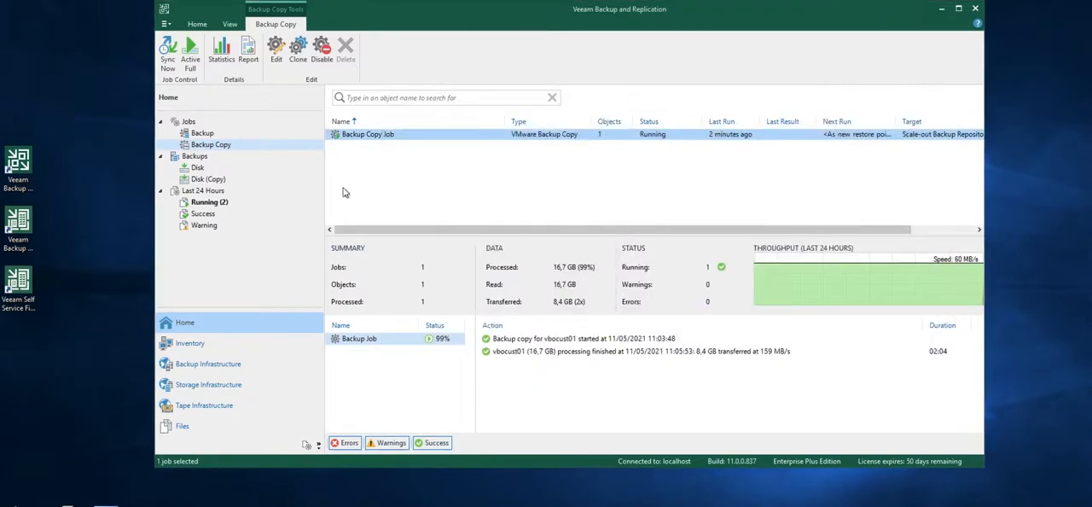
{"action": "left_click", "coordinate": [214, 203]}
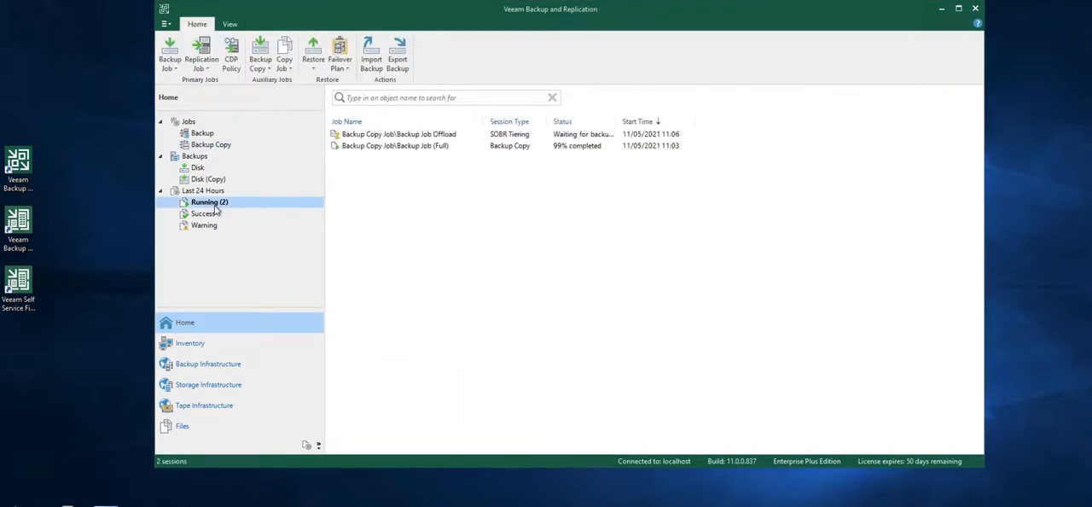
{"action": "left_click", "coordinate": [360, 137]}
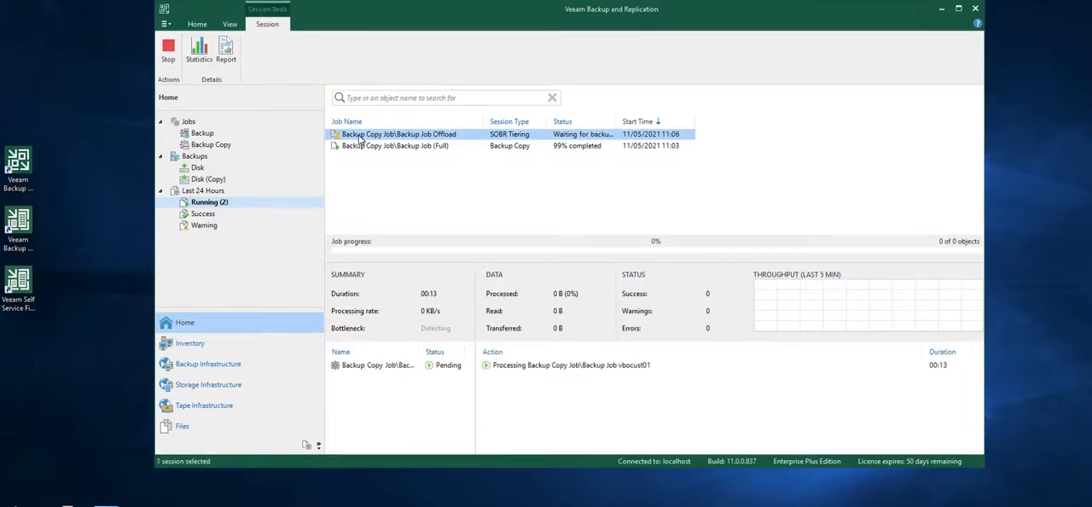
{"action": "left_click", "coordinate": [370, 366]}
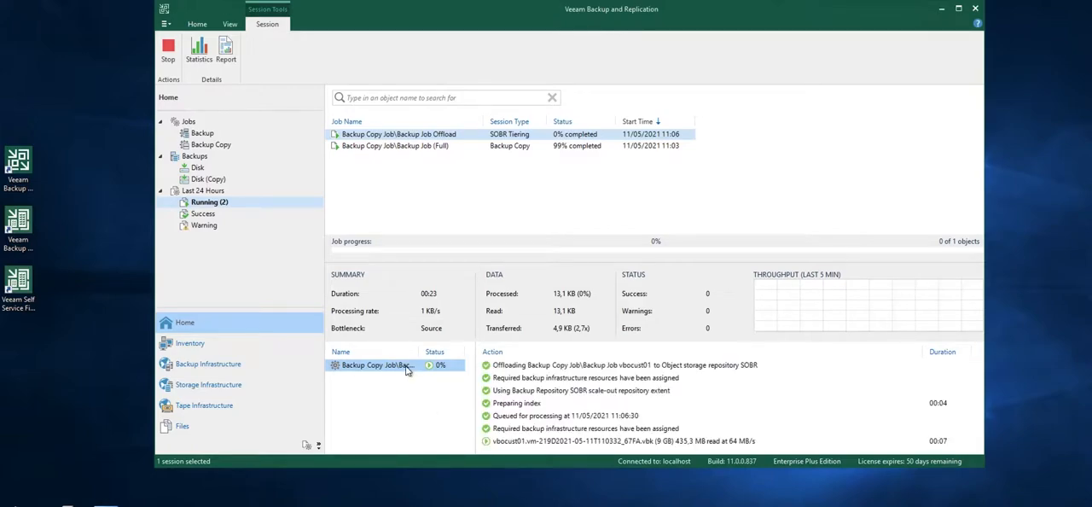
{"action": "double_click", "coordinate": [393, 137]}
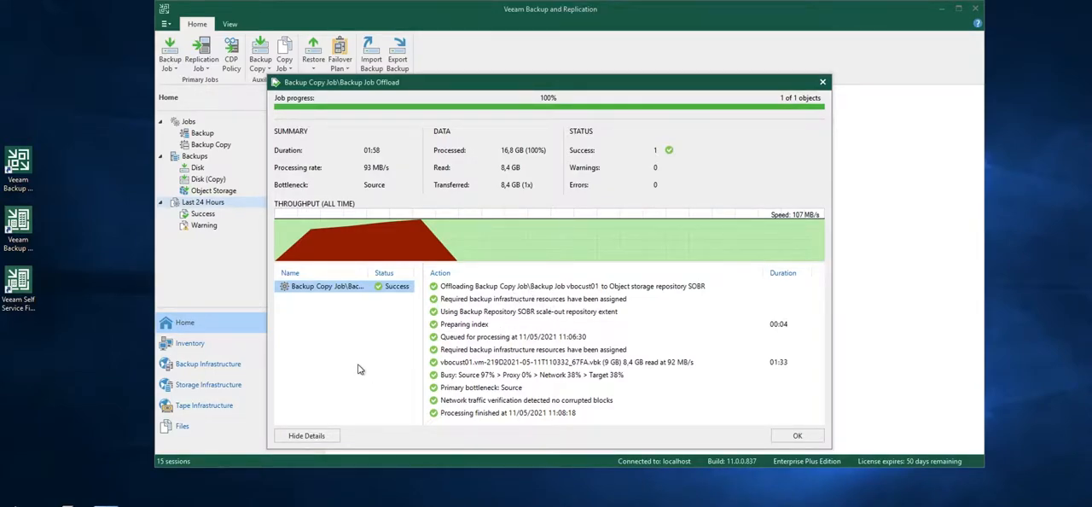
{"action": "left_click", "coordinate": [820, 86]}
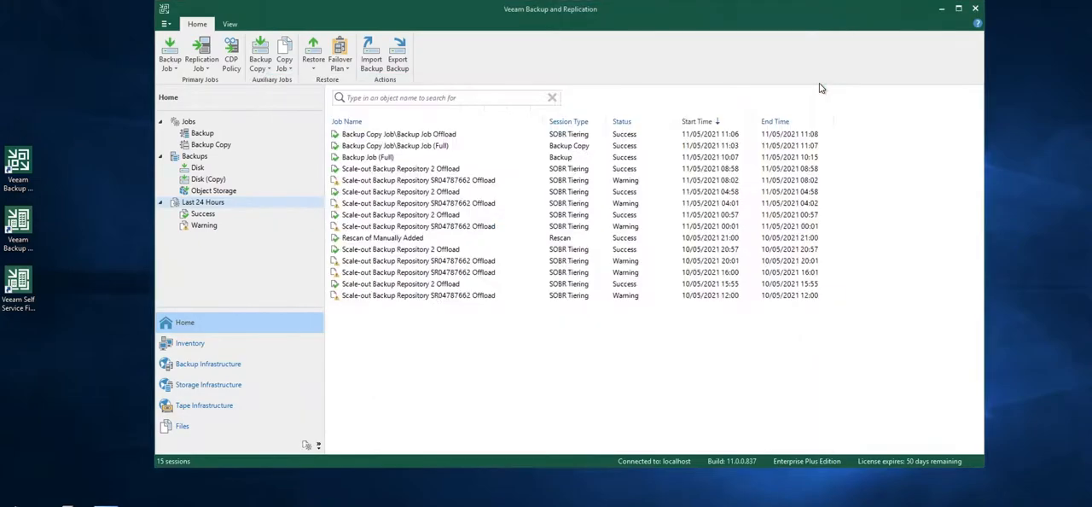
Expand Backup Copy Job among the object storage backups to check its machines and restore points
{"action": "left_click", "coordinate": [196, 158]}
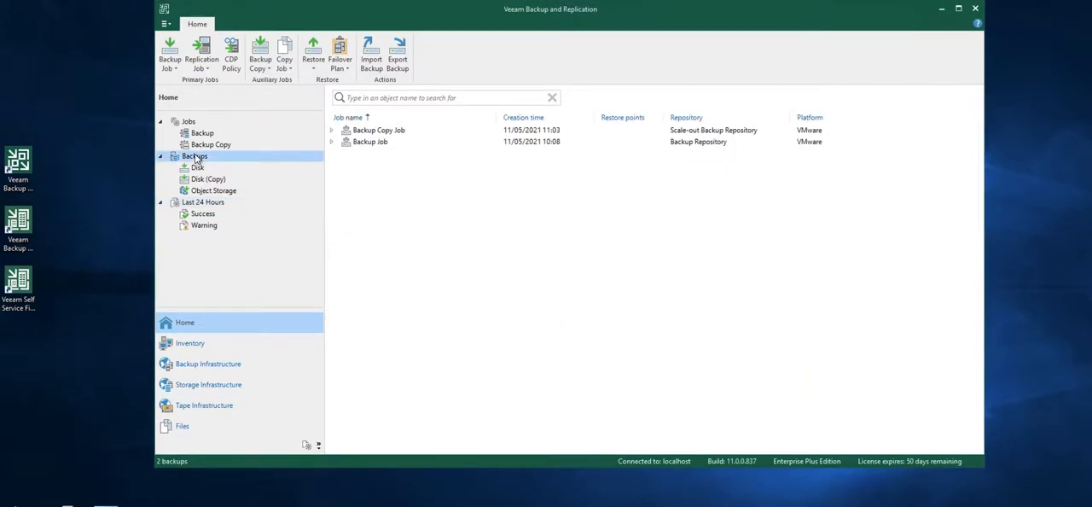
{"action": "left_click", "coordinate": [223, 193]}
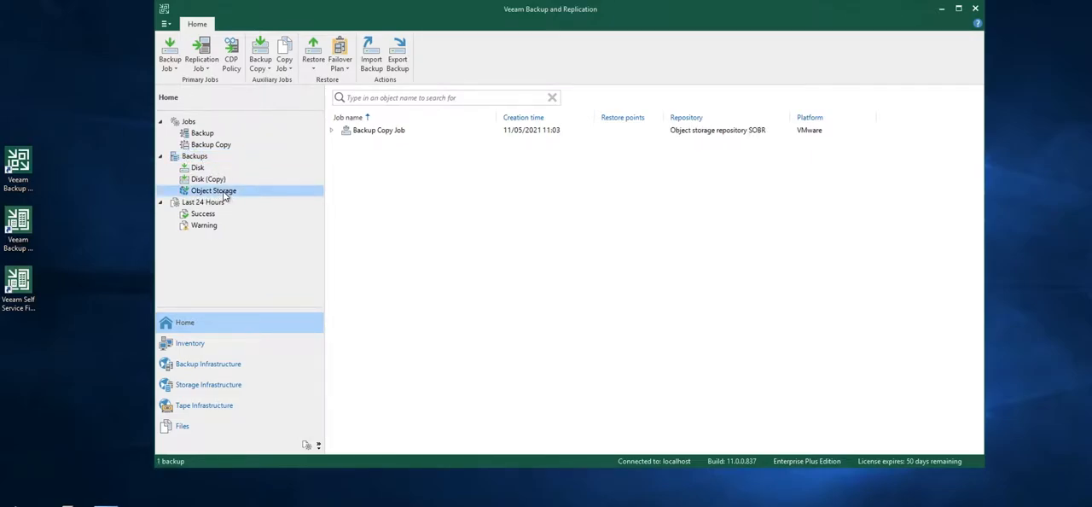
{"action": "left_click", "coordinate": [331, 132]}
{"action": "left_click", "coordinate": [547, 130]}
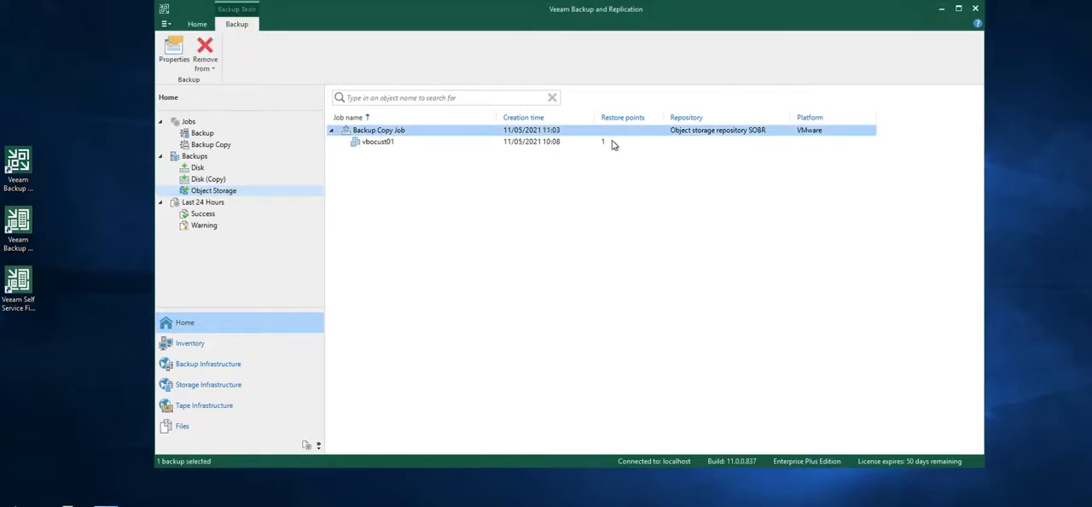
Review the restore, export and deletion actions offered for the vbocust01 object storage backup without running any
{"action": "left_click", "coordinate": [382, 145]}
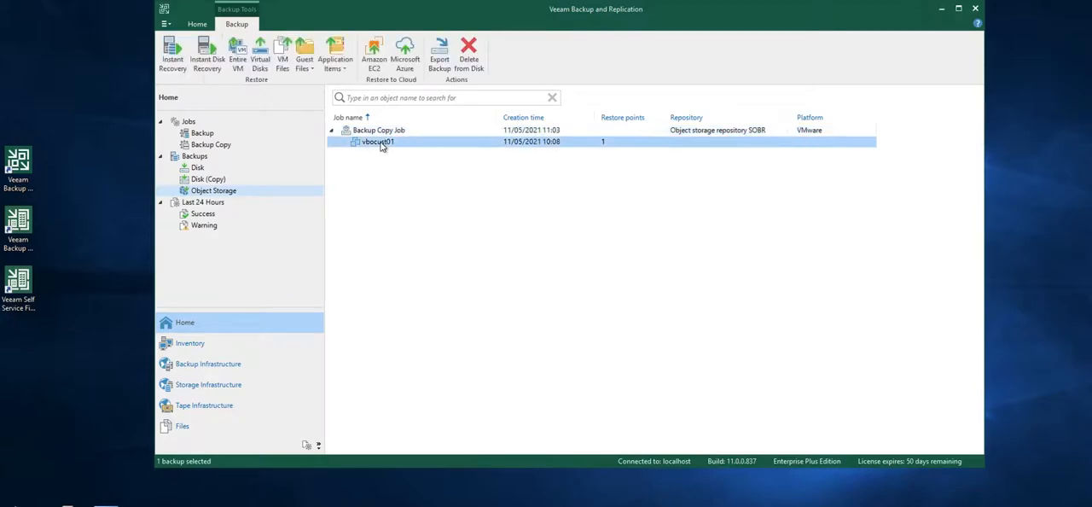
{"action": "right_click", "coordinate": [381, 145]}
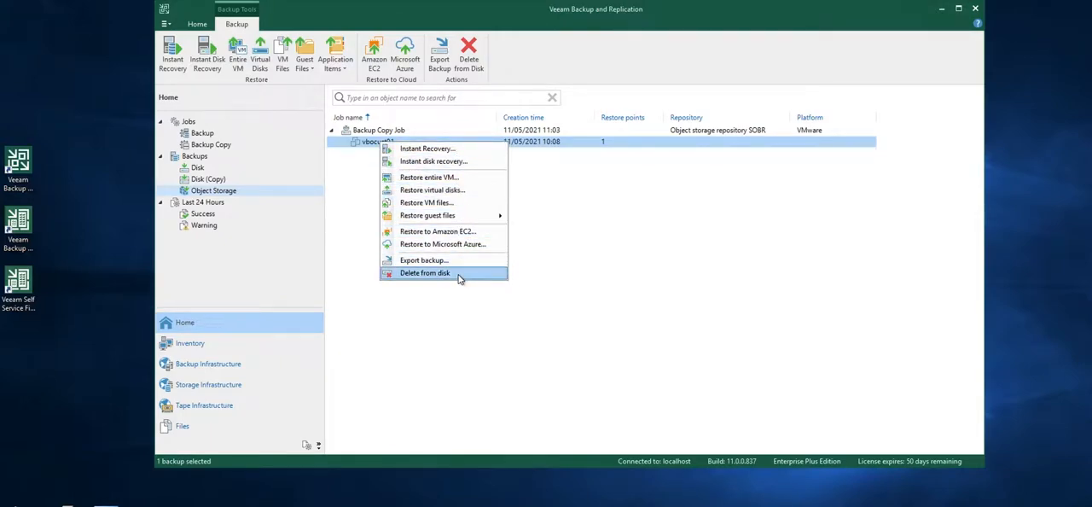
{"action": "left_click", "coordinate": [660, 241]}
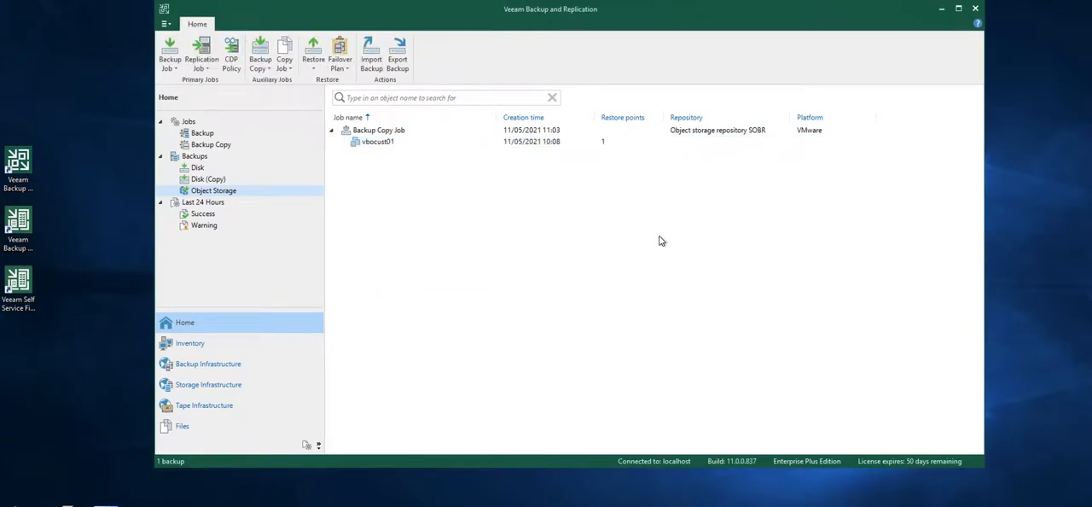